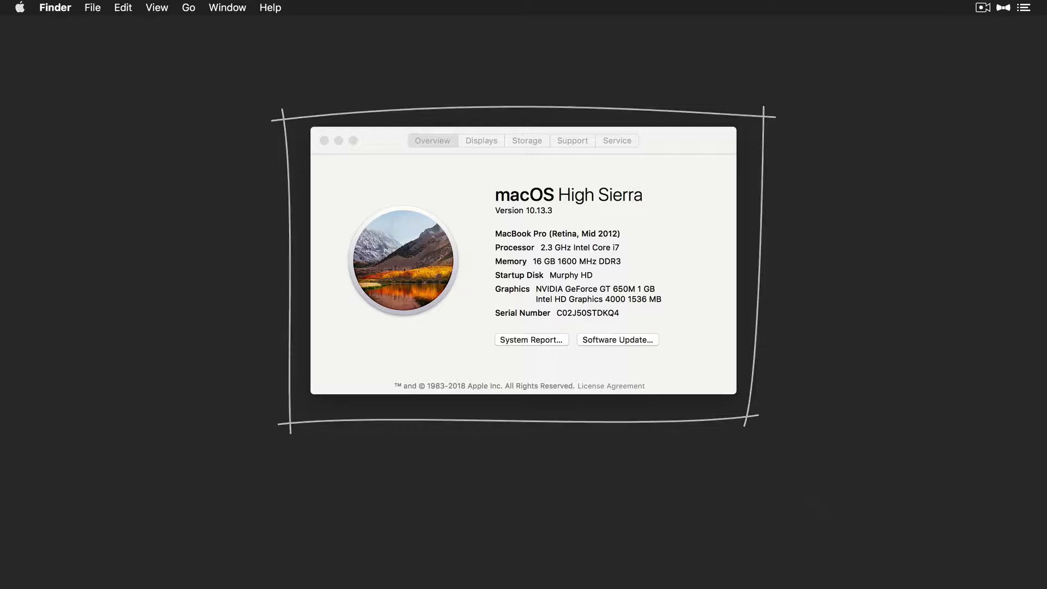
Step: Close the About This Mac window showing macOS High Sierra 10.13.3
{"action": "left_click", "coordinate": [324, 141]}
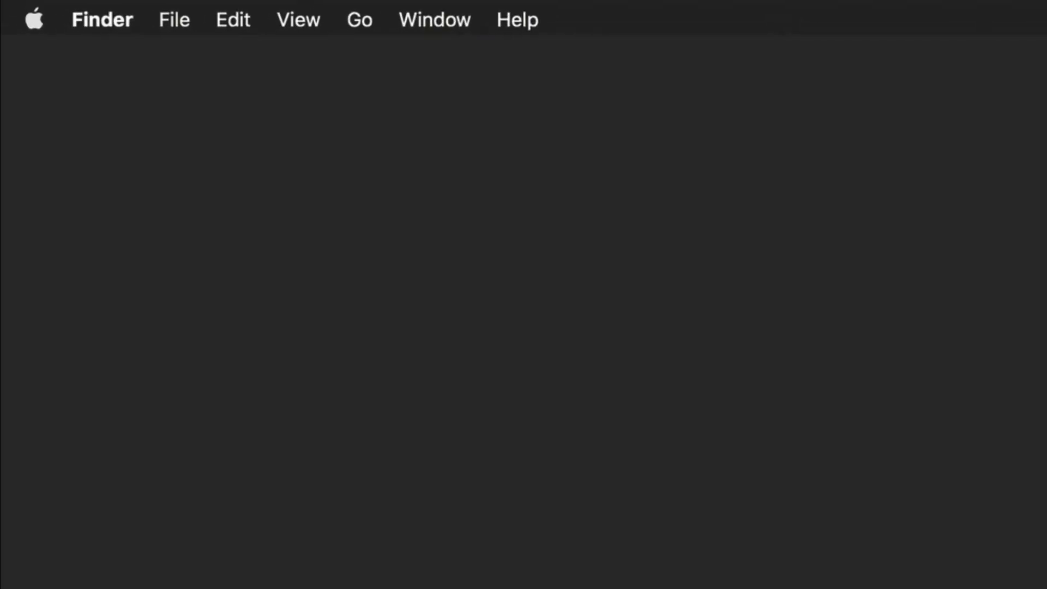
Step: In System Preferences > General, turn on 'Use dark menu bar and Dock' with Graphite appearance
{"action": "left_click", "coordinate": [31, 27]}
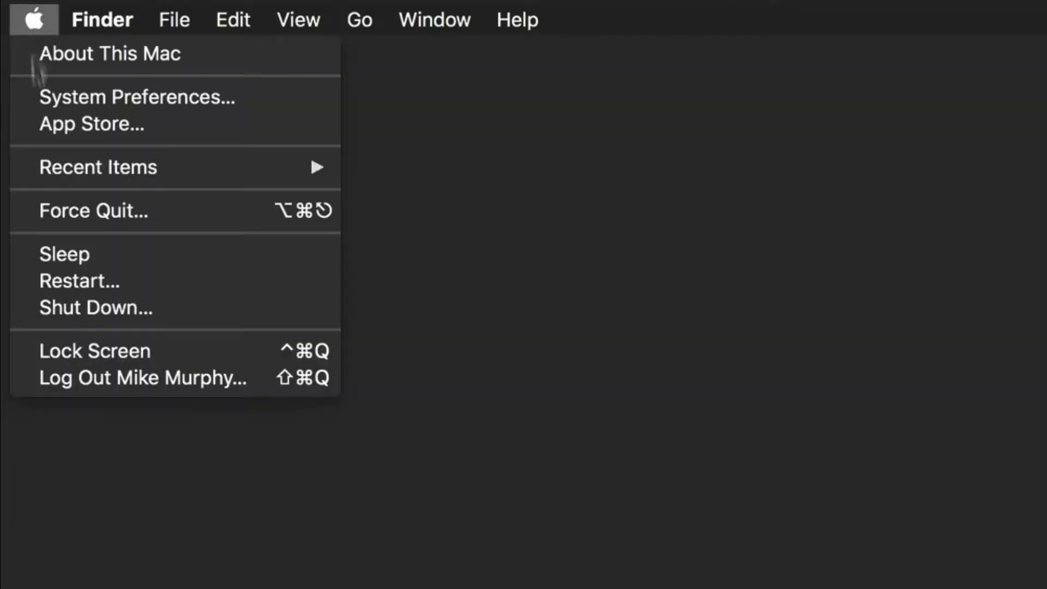
{"action": "left_click", "coordinate": [42, 103]}
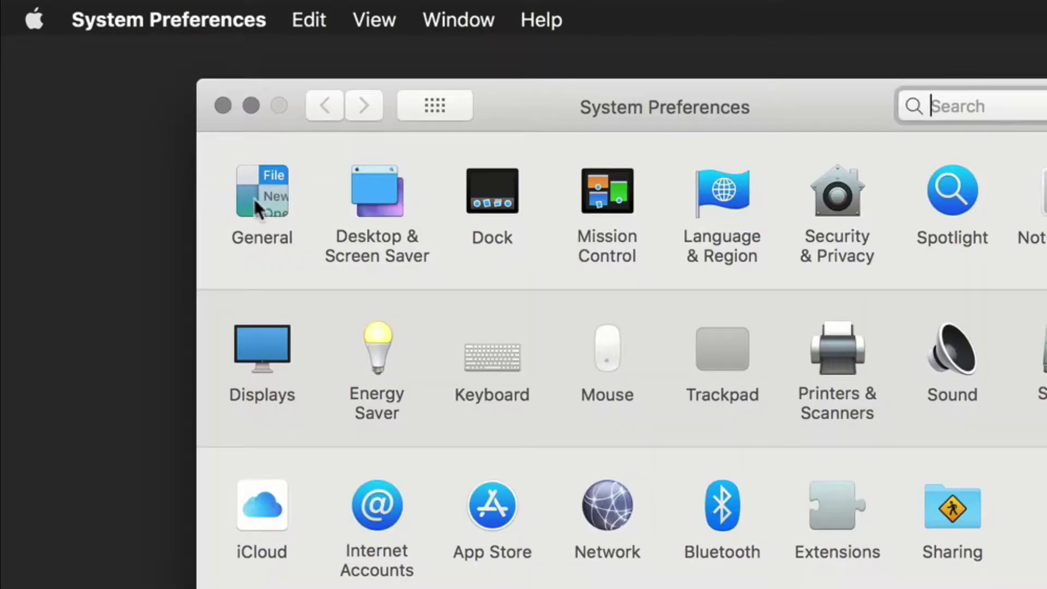
{"action": "left_click", "coordinate": [260, 201]}
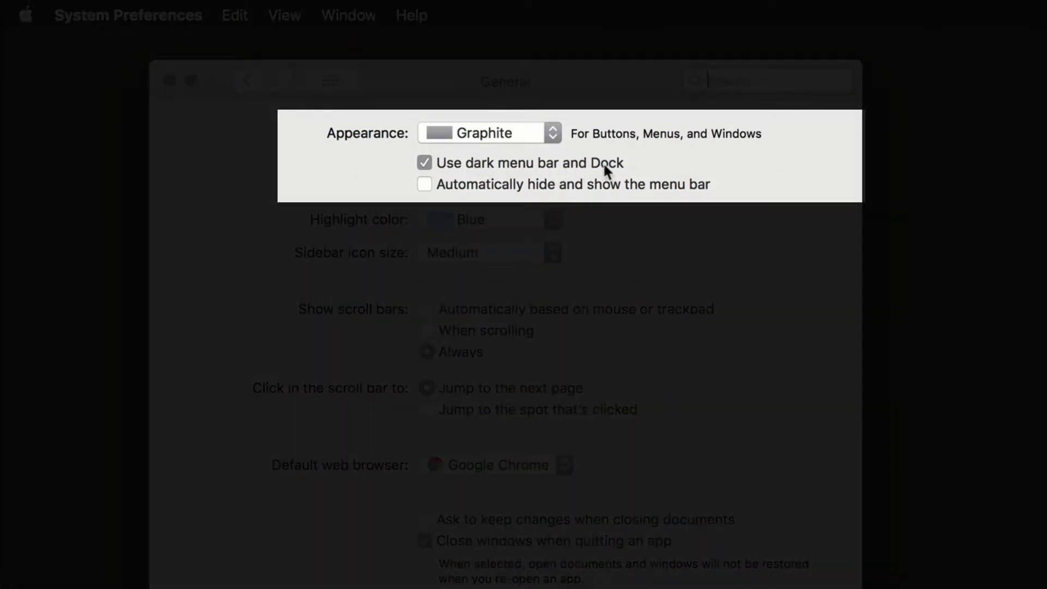
{"action": "left_click", "coordinate": [424, 162]}
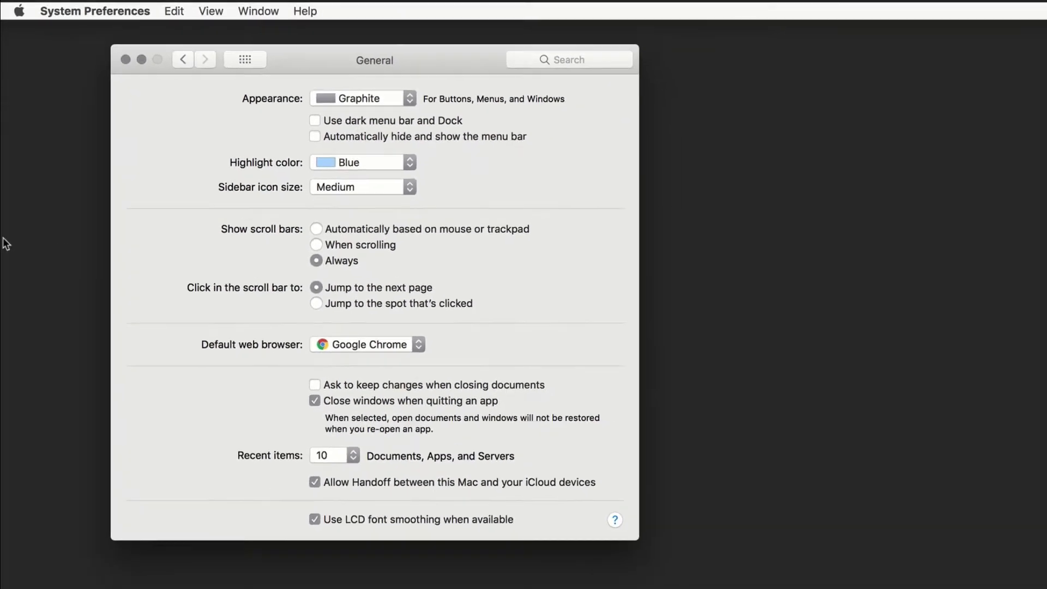
{"action": "mouse_move", "coordinate": [1, 332]}
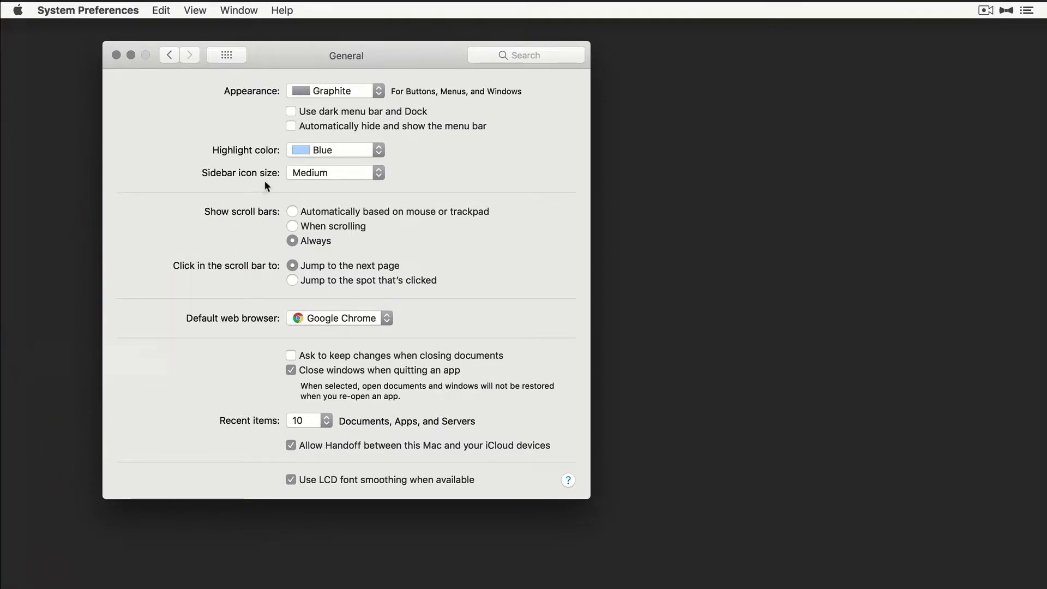
{"action": "left_click", "coordinate": [290, 111]}
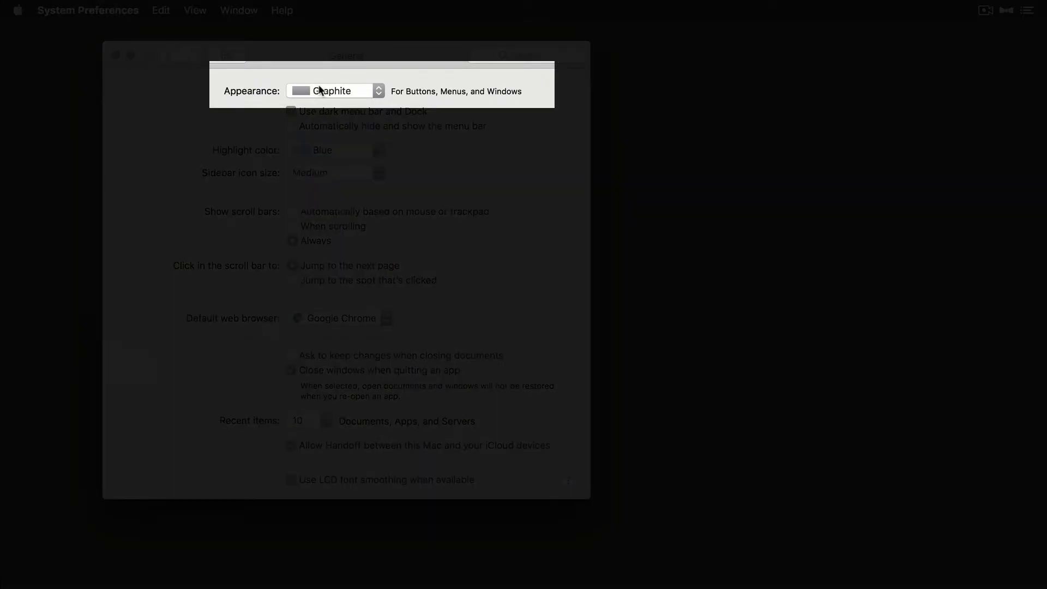
Step: Switch the Appearance popup to Blue and browse the preference pane list
{"action": "left_click", "coordinate": [320, 89]}
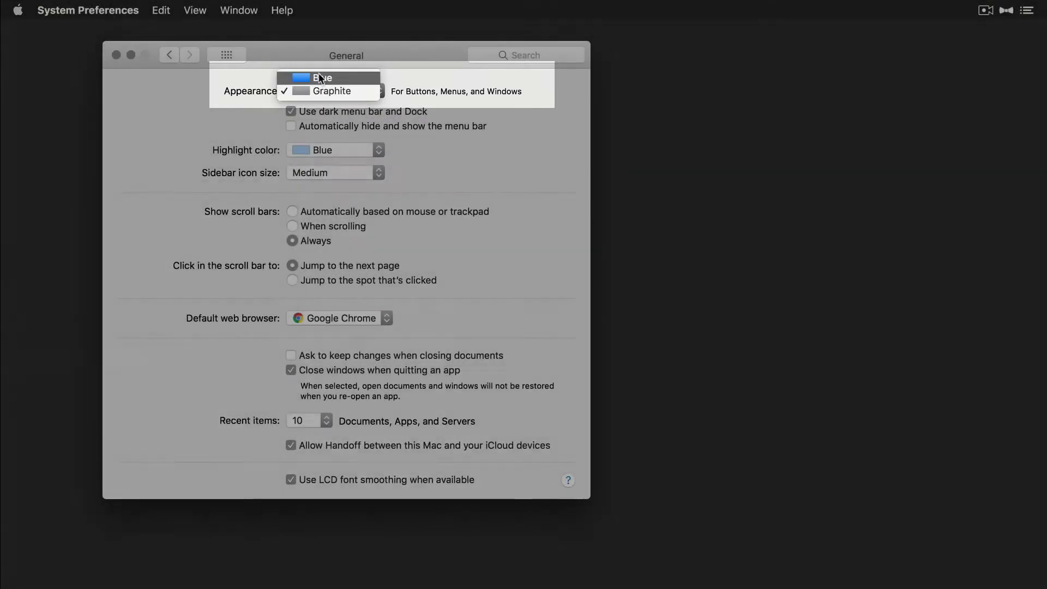
{"action": "left_click", "coordinate": [322, 77]}
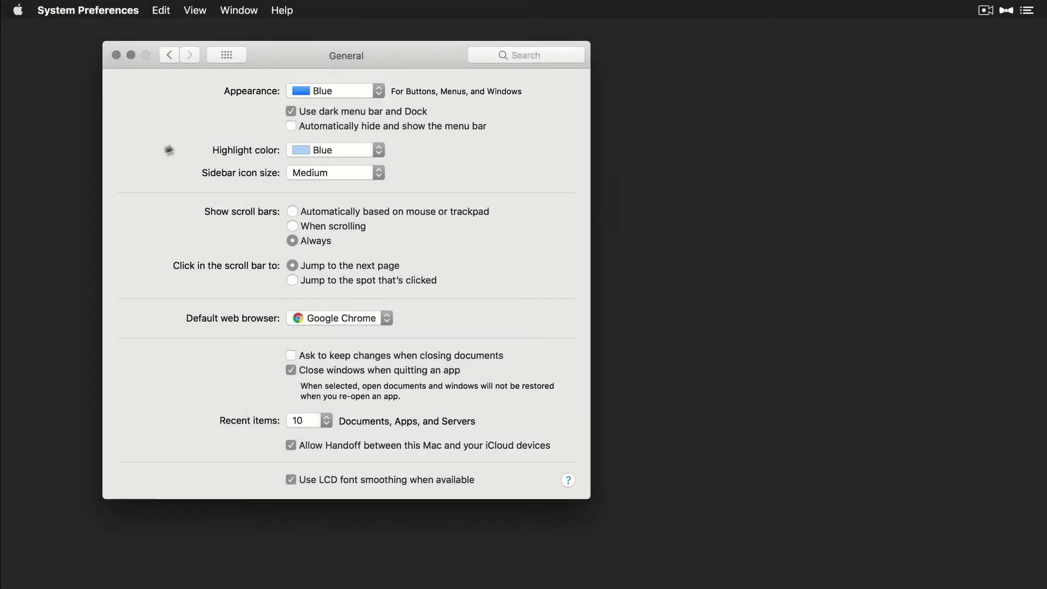
{"action": "left_click", "coordinate": [196, 10]}
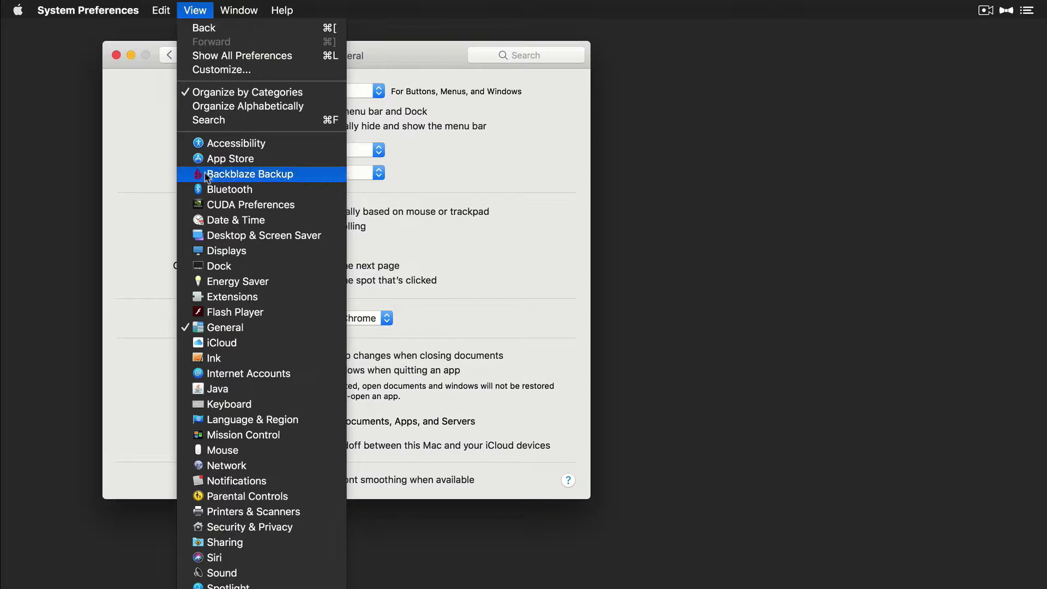
Step: Set the Appearance back to Graphite and dismiss the pane list
{"action": "left_click", "coordinate": [154, 182]}
{"action": "left_click", "coordinate": [319, 91]}
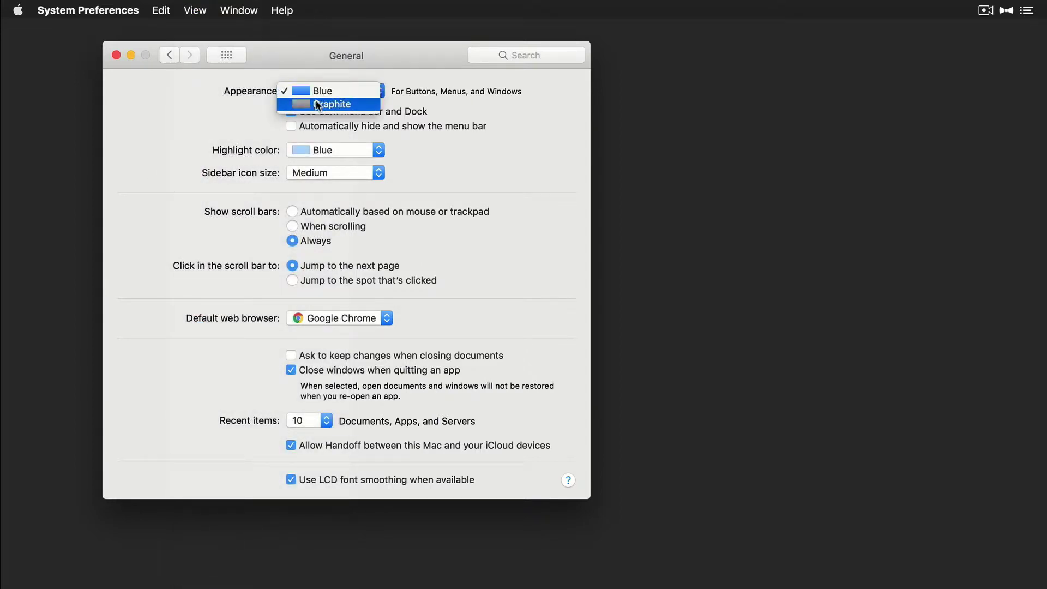
{"action": "left_click", "coordinate": [318, 105]}
{"action": "left_click", "coordinate": [195, 10]}
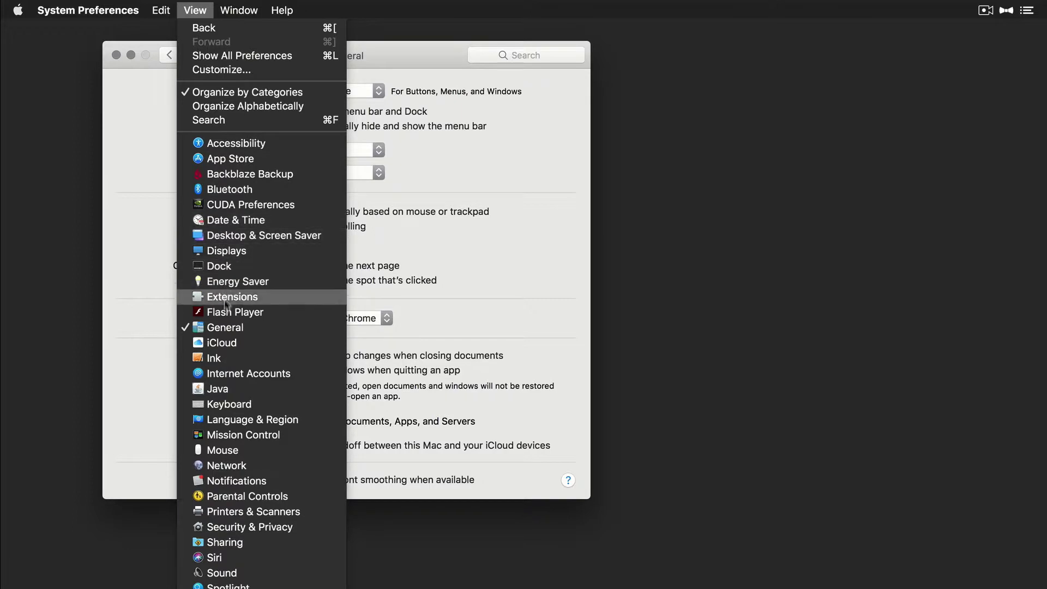
{"action": "left_click", "coordinate": [130, 249]}
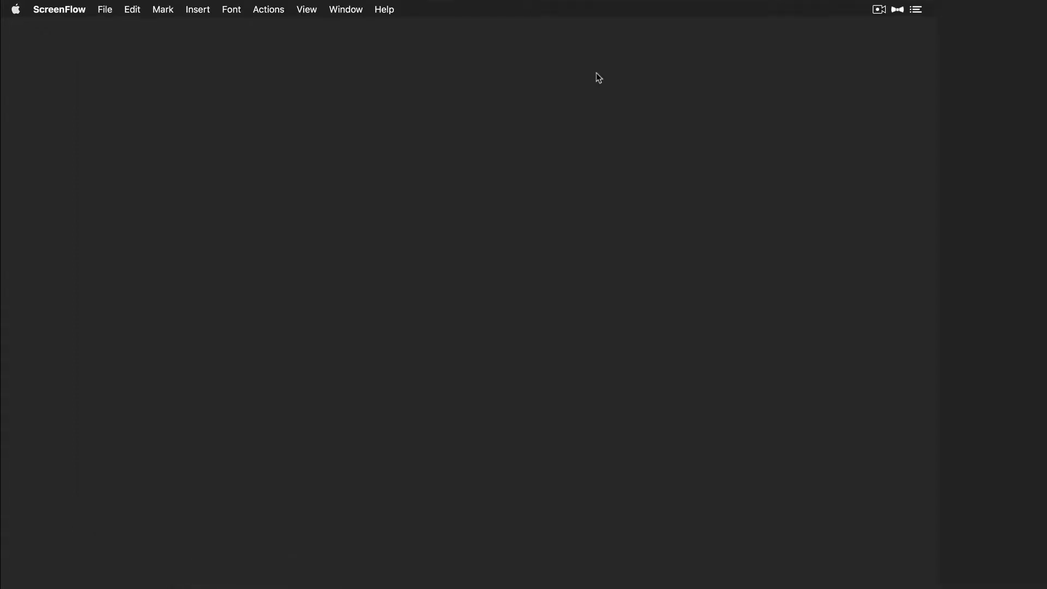
{"action": "mouse_move", "coordinate": [2, 254]}
{"action": "mouse_move", "coordinate": [1, 275]}
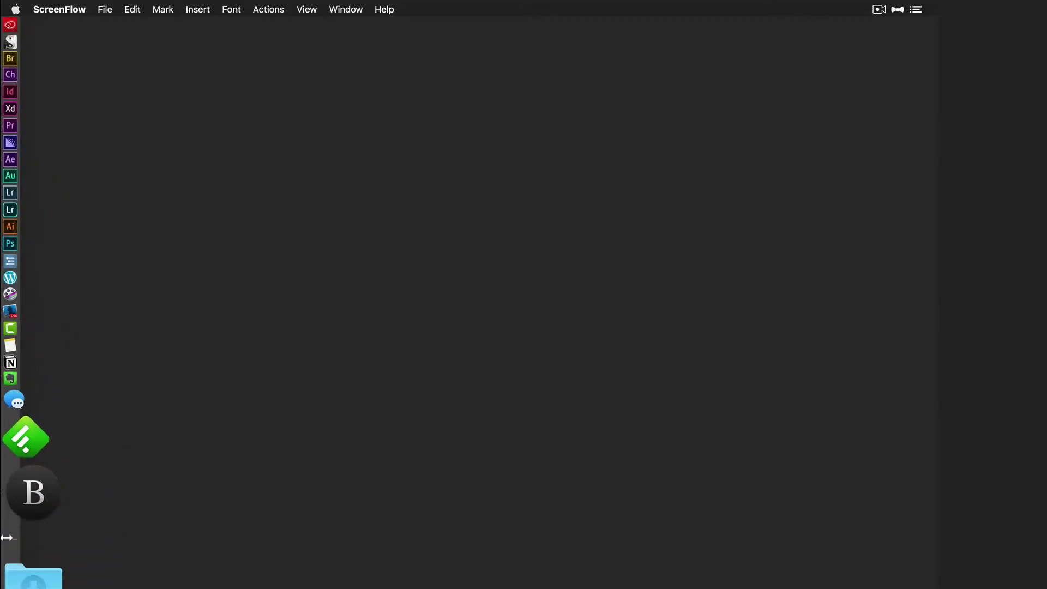
{"action": "right_click", "coordinate": [6, 538]}
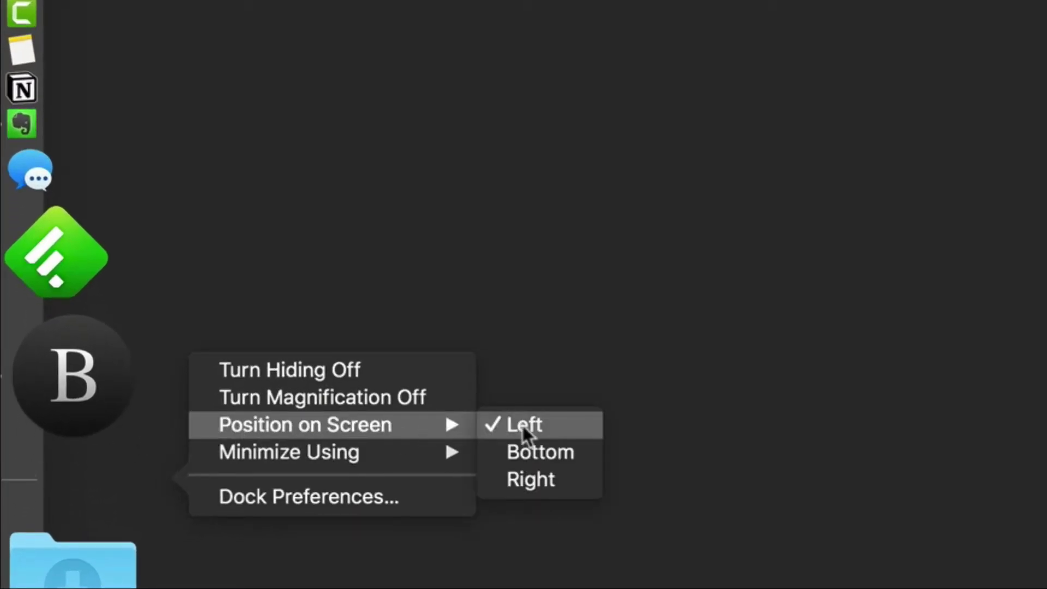
{"action": "left_click", "coordinate": [357, 371]}
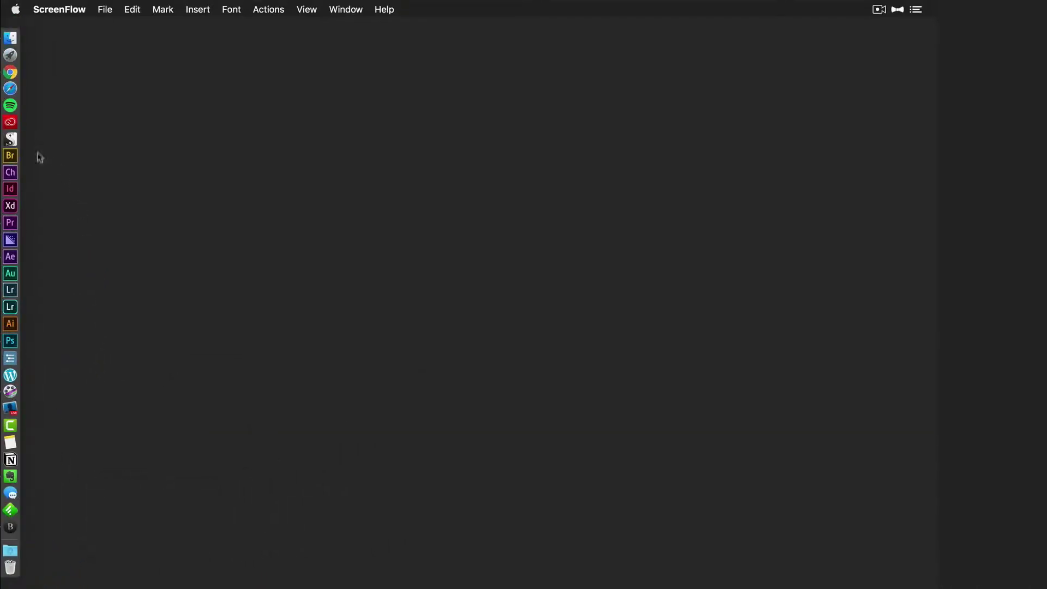
{"action": "right_click", "coordinate": [17, 542]}
{"action": "left_click", "coordinate": [131, 498]}
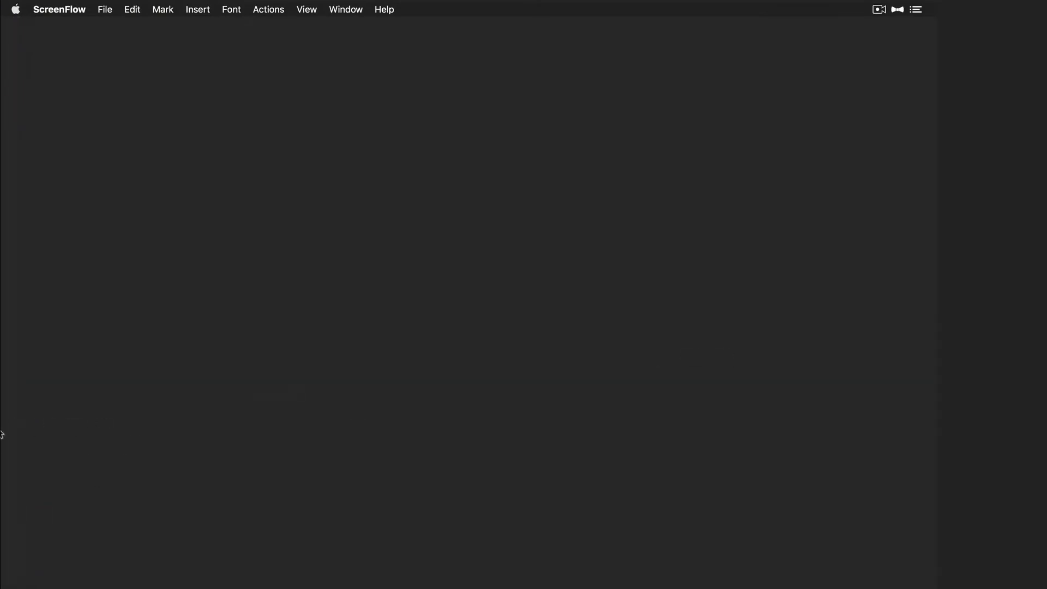
Step: Turn off Dock magnification and close the Dock preferences
{"action": "right_click", "coordinate": [7, 545]}
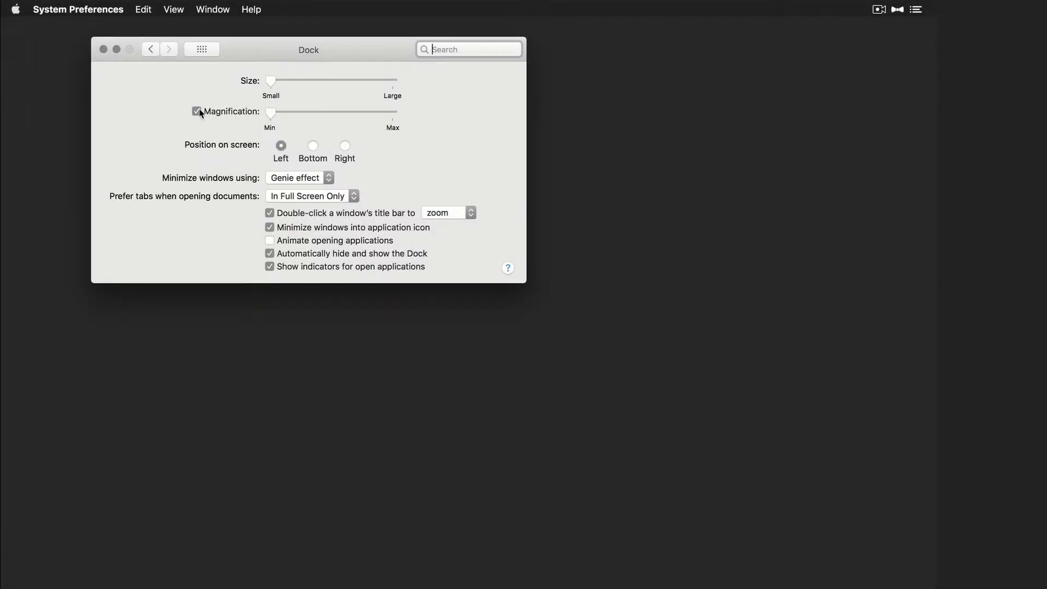
{"action": "left_click", "coordinate": [196, 111]}
{"action": "left_click", "coordinate": [104, 50]}
Step: Enlarge the Dock through its Dock preferences, then close them
{"action": "mouse_move", "coordinate": [4, 142]}
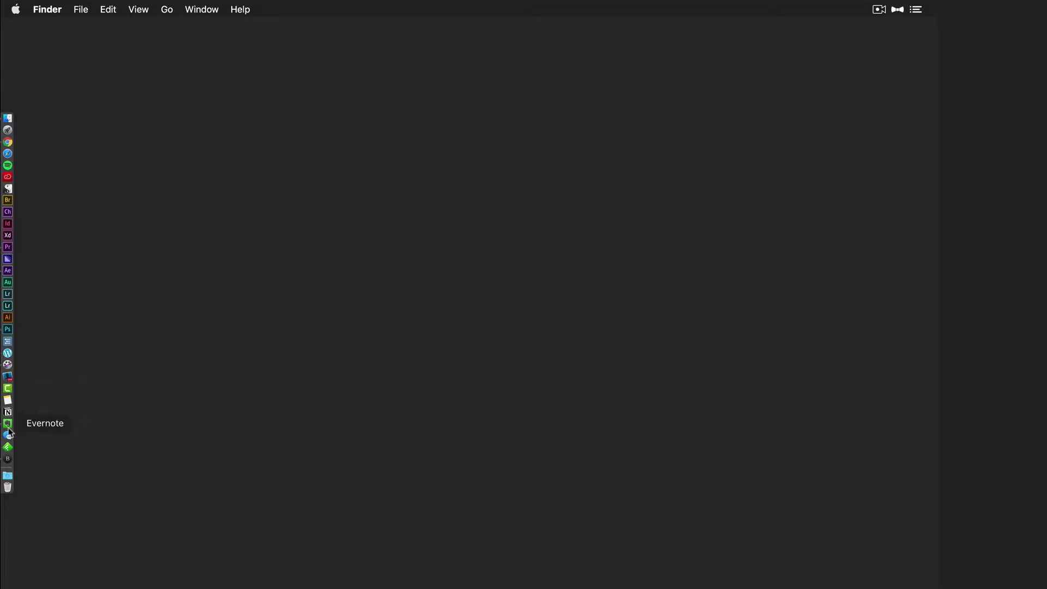
{"action": "right_click", "coordinate": [8, 458]}
{"action": "right_click", "coordinate": [7, 468]}
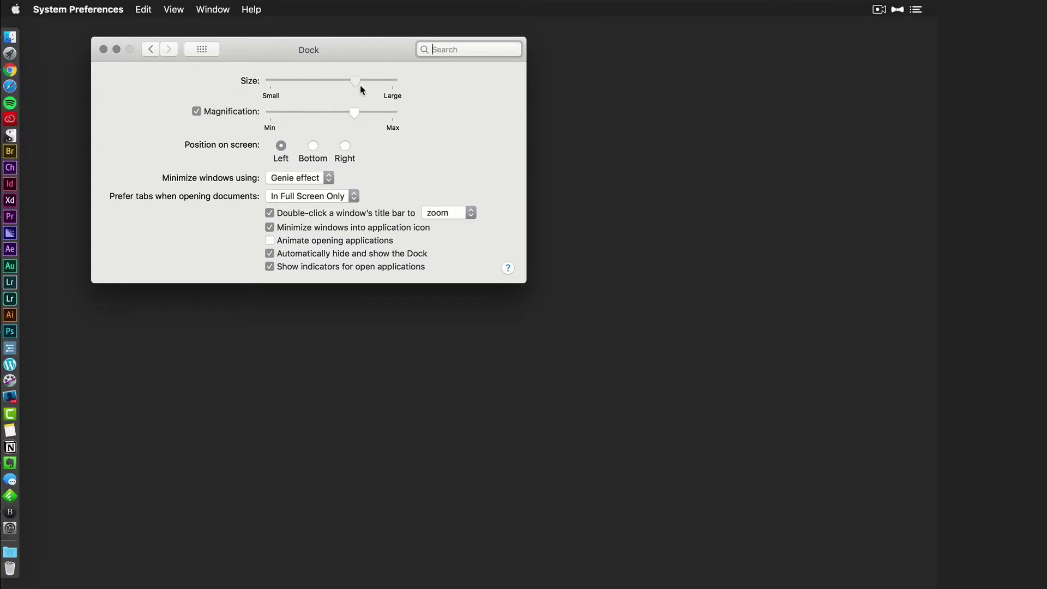
{"action": "left_click", "coordinate": [103, 49]}
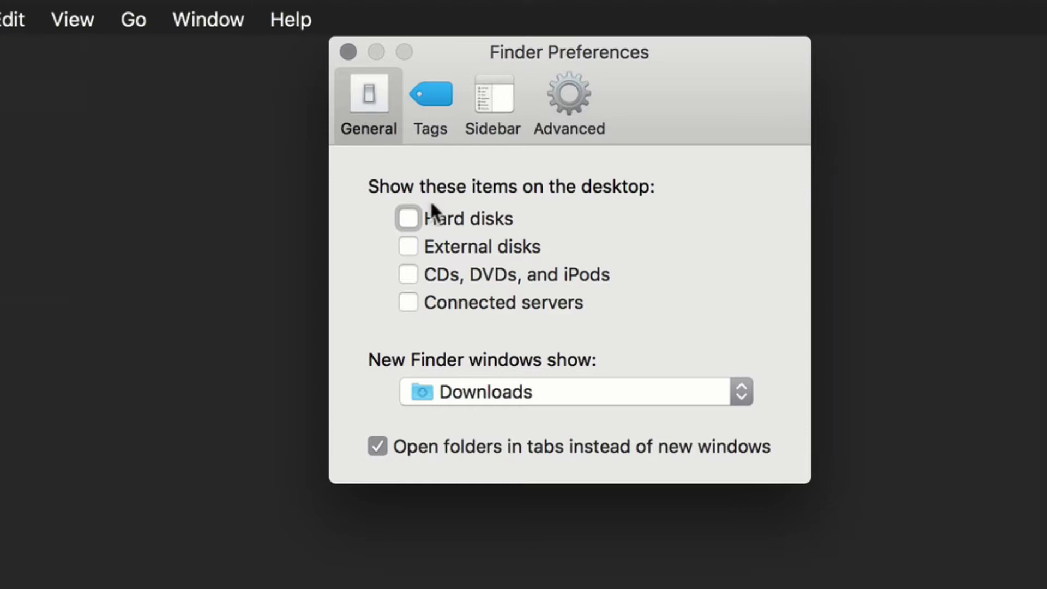
Step: Tick then untick Hard disks and External disks so no drives show on the desktop
{"action": "left_click", "coordinate": [411, 218]}
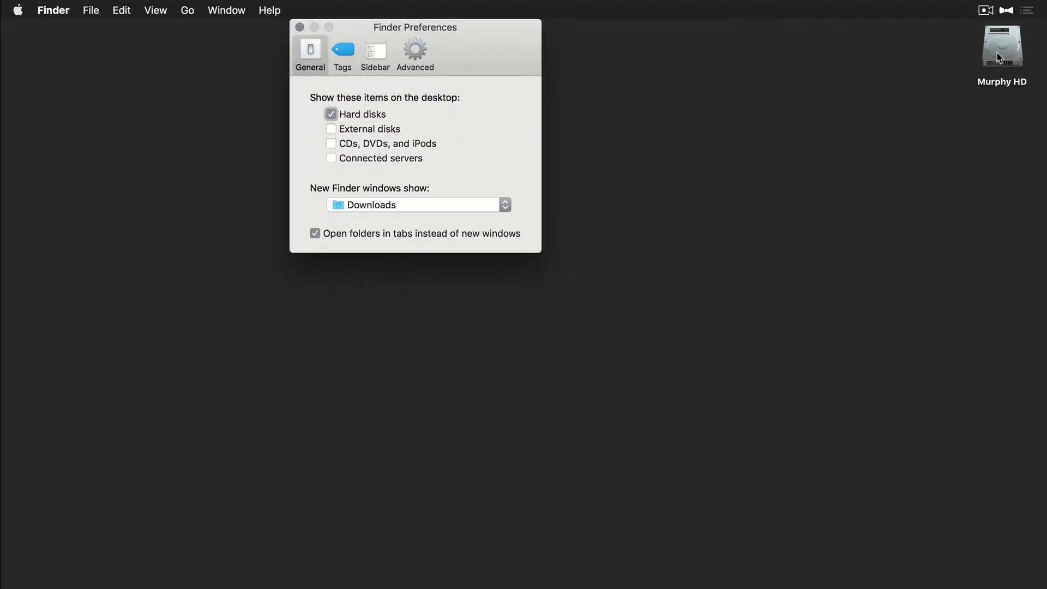
{"action": "left_click", "coordinate": [330, 129]}
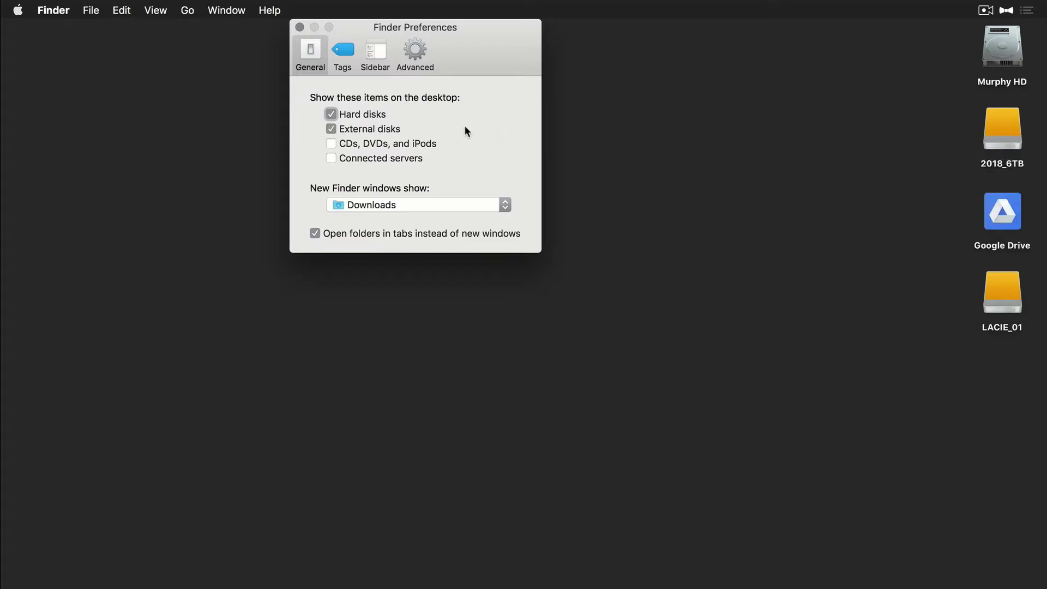
{"action": "left_click", "coordinate": [332, 129]}
{"action": "left_click", "coordinate": [332, 114]}
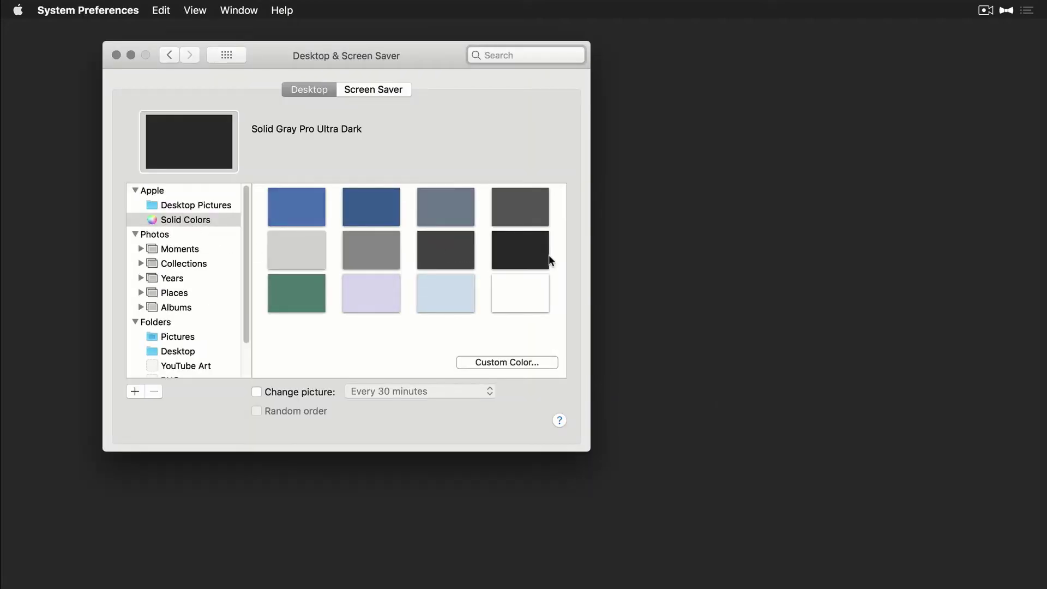
Step: Try Solid Gray Pro Dark, settle on Solid Gray Pro Ultra Dark, and close the window
{"action": "left_click", "coordinate": [457, 250]}
{"action": "left_click", "coordinate": [525, 250]}
{"action": "left_click", "coordinate": [453, 252]}
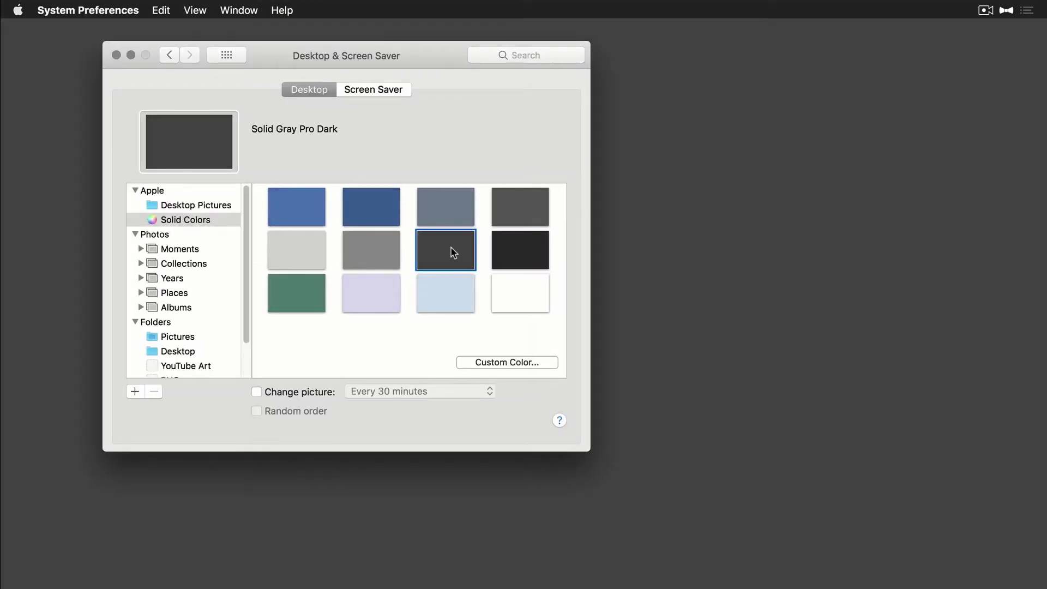
{"action": "left_click", "coordinate": [501, 254]}
{"action": "left_click", "coordinate": [116, 55]}
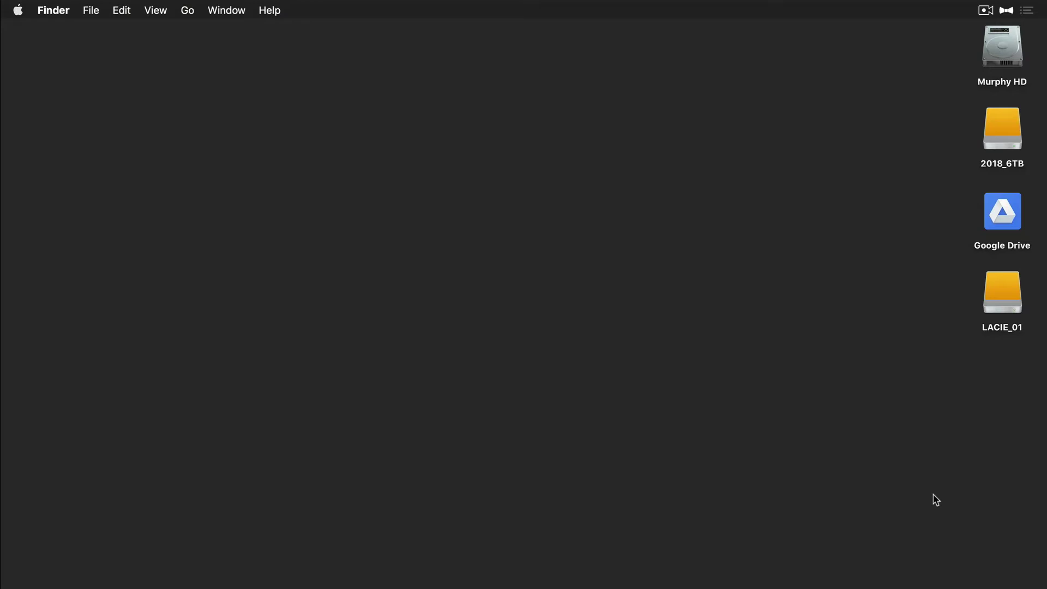
Step: Open ScreenFlow's menu bar recording menu to reach Hide Desktop Icons
{"action": "left_click", "coordinate": [986, 10]}
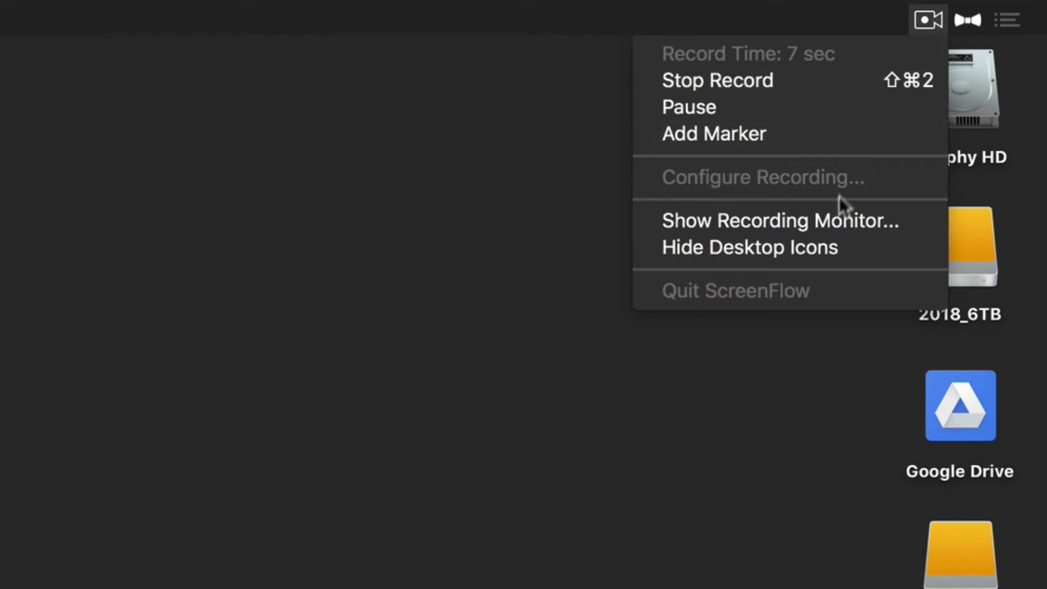